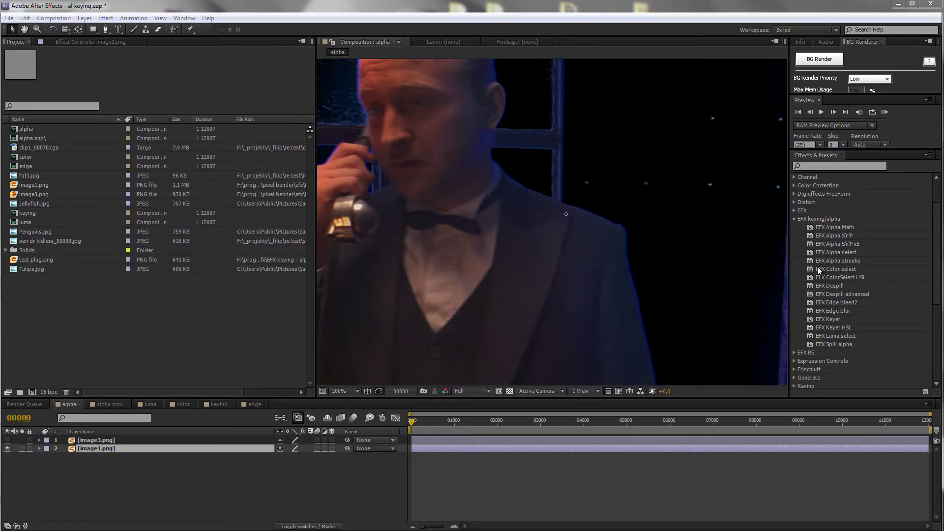
Apply EFX Luma select at default settings (Max luma 1.00) to fot1.jpg in the luma composition.
{"action": "left_click", "coordinate": [833, 287]}
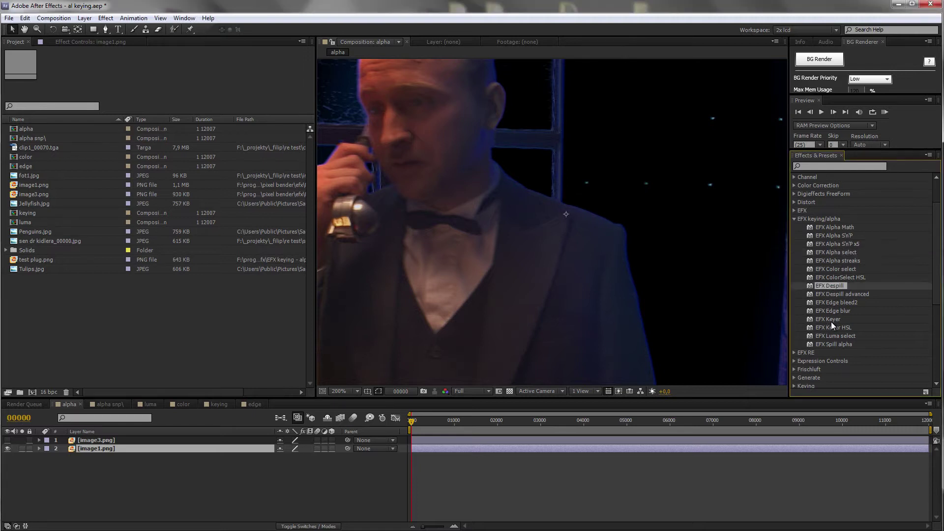
{"action": "left_click", "coordinate": [834, 337]}
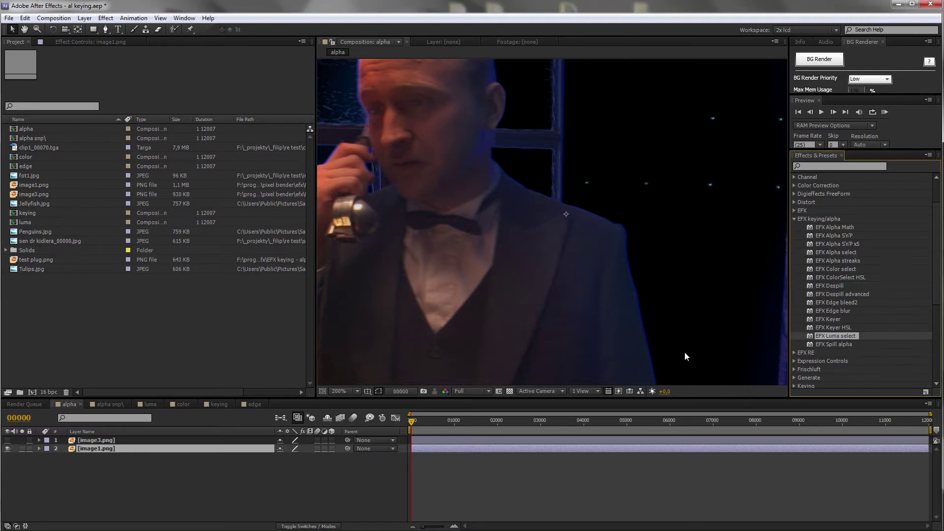
{"action": "left_click", "coordinate": [150, 403]}
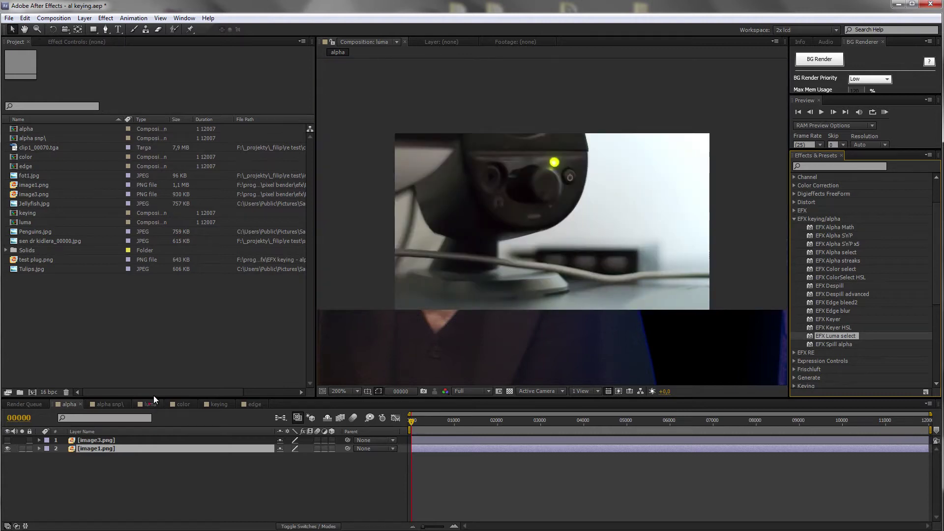
{"action": "left_click", "coordinate": [84, 41]}
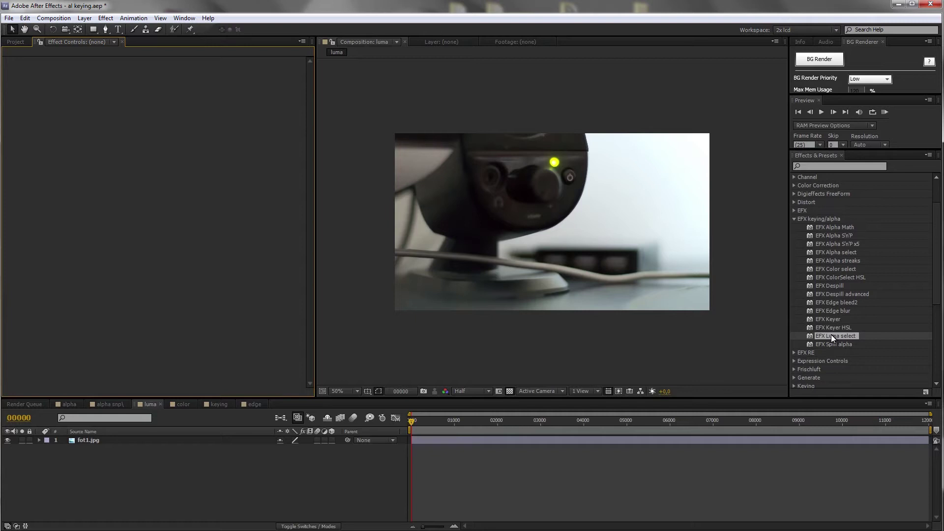
{"action": "left_click_drag", "start_coordinate": [833, 336], "coordinate": [565, 253]}
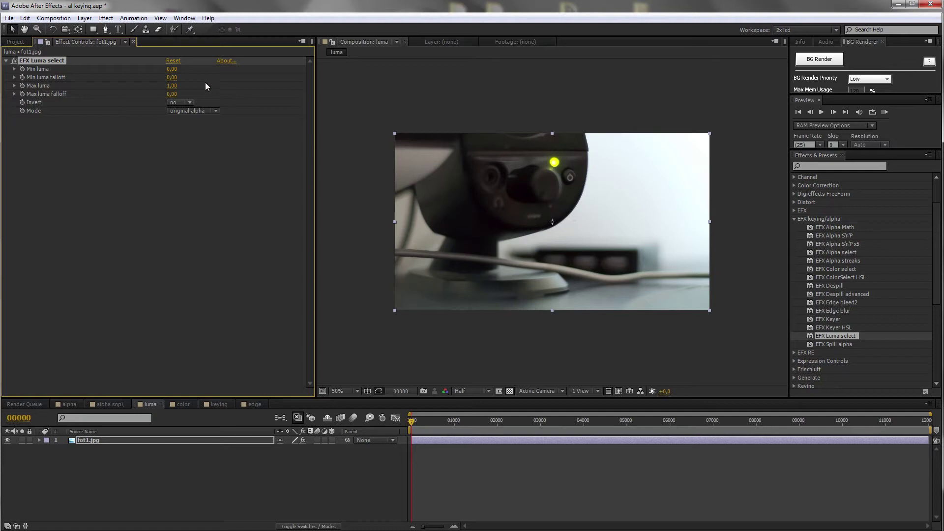
Expand EFX Luma select and try the Min luma and Max luma sliders, leaving 0.00 and 1.00.
{"action": "left_click", "coordinate": [13, 69], "text": "ctrl"}
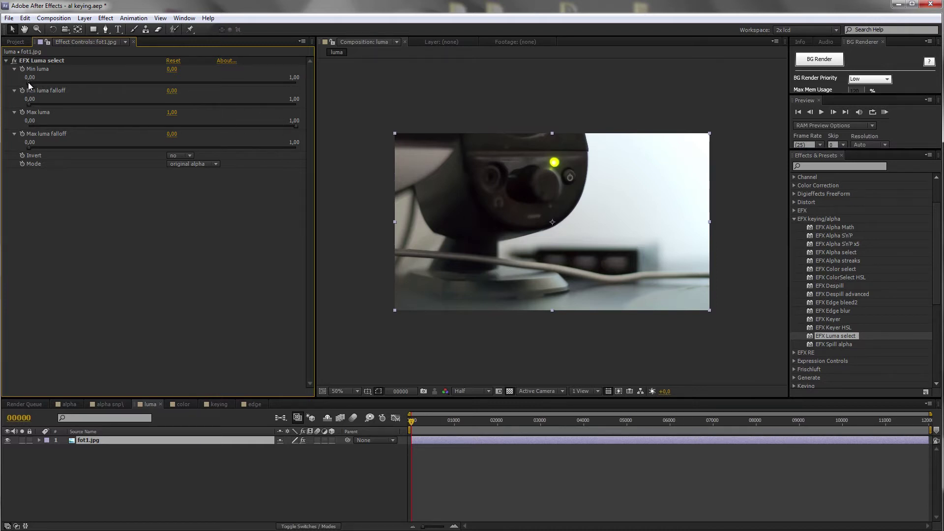
{"action": "mouse_move", "coordinate": [29, 84]}
{"action": "left_mouse_down"}
{"action": "mouse_move", "coordinate": [90, 86]}
{"action": "mouse_move", "coordinate": [28, 84]}
{"action": "left_mouse_up"}
{"action": "mouse_move", "coordinate": [295, 126]}
{"action": "left_mouse_down"}
{"action": "mouse_move", "coordinate": [166, 137]}
{"action": "mouse_move", "coordinate": [295, 129]}
{"action": "left_mouse_up"}
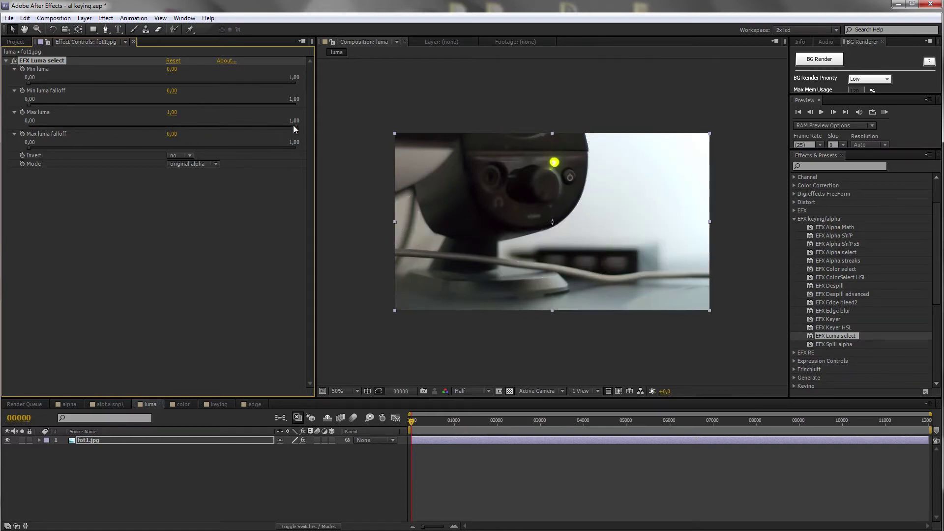
Set Min luma 0,10, Min luma falloff 0,05, Max luma 0,93 and Max luma falloff 0,05.
{"action": "left_click_drag", "start_coordinate": [28, 83], "coordinate": [59, 91]}
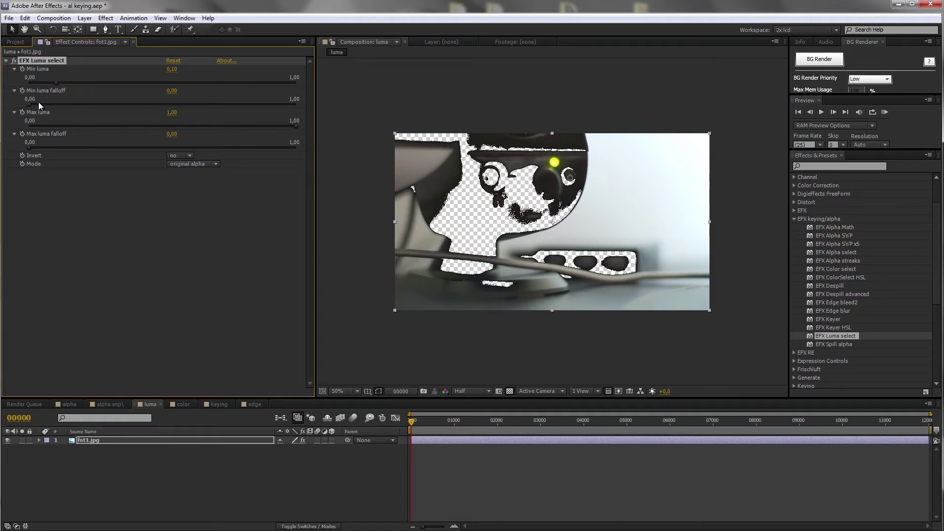
{"action": "left_click_drag", "start_coordinate": [28, 104], "coordinate": [43, 105]}
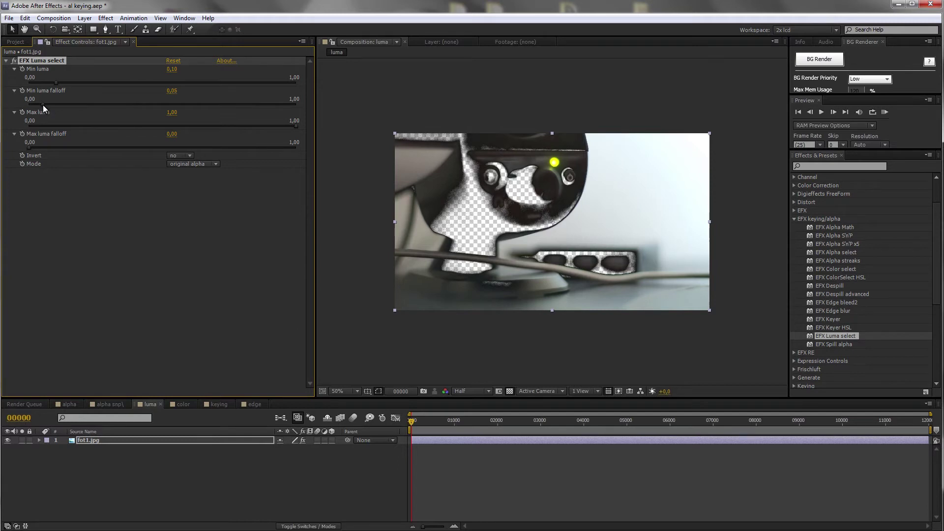
{"action": "left_click_drag", "start_coordinate": [294, 125], "coordinate": [277, 125]}
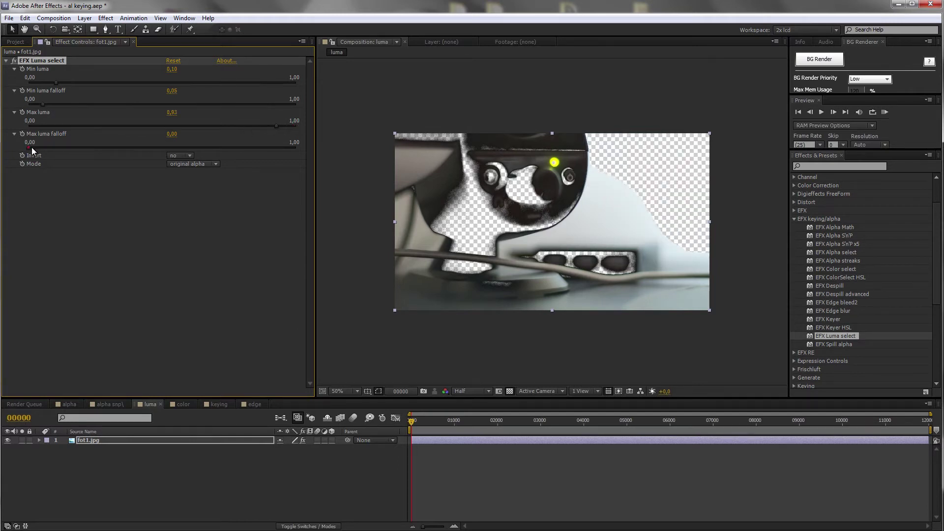
{"action": "mouse_move", "coordinate": [31, 146]}
{"action": "left_mouse_down"}
{"action": "mouse_move", "coordinate": [60, 146]}
{"action": "mouse_move", "coordinate": [28, 146]}
{"action": "left_mouse_up"}
Zero Max luma falloff, set Max luma to 0,94, and turn Invert on then back off.
{"action": "left_click", "coordinate": [180, 155]}
{"action": "left_click", "coordinate": [188, 177]}
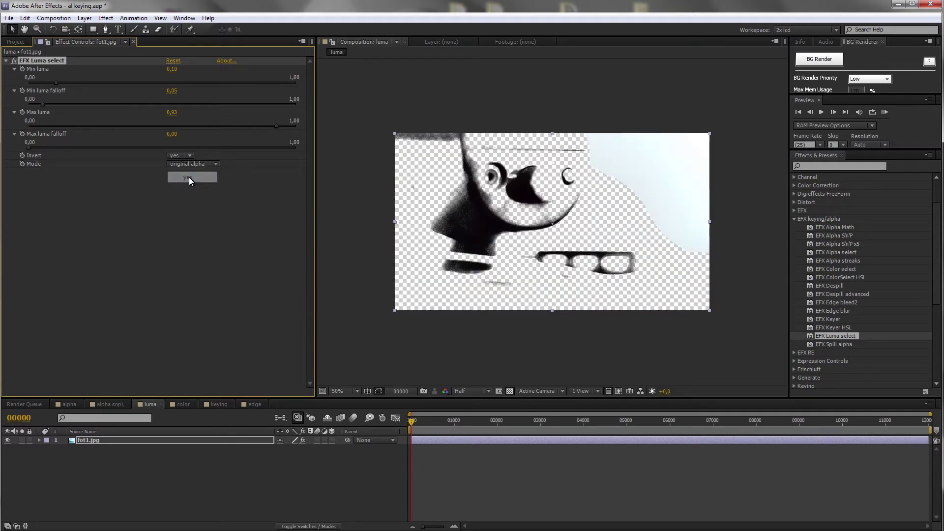
{"action": "mouse_move", "coordinate": [276, 125]}
{"action": "left_mouse_down"}
{"action": "mouse_move", "coordinate": [292, 125]}
{"action": "mouse_move", "coordinate": [280, 126]}
{"action": "left_mouse_up"}
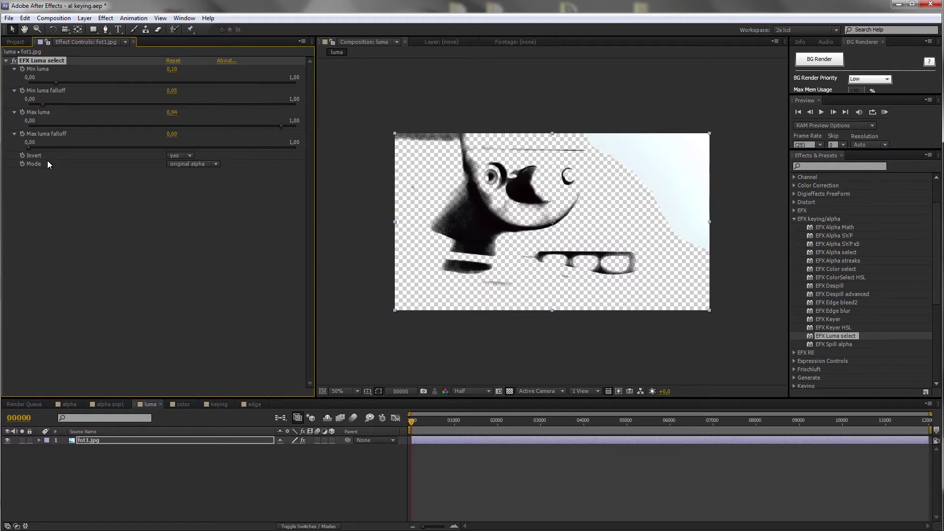
{"action": "left_click", "coordinate": [180, 155]}
{"action": "left_click", "coordinate": [186, 168]}
Check the Mode options, keeping the key in original alpha mode.
{"action": "left_click", "coordinate": [199, 164]}
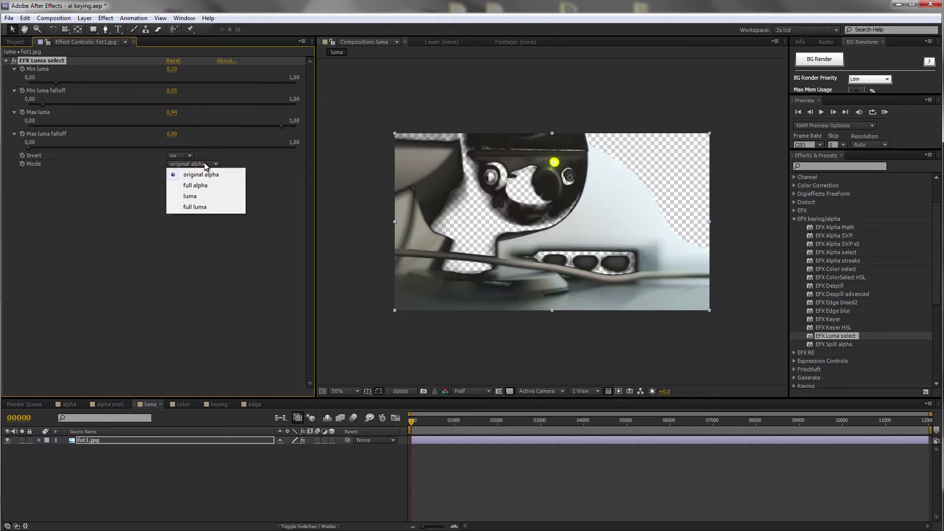
{"action": "left_click", "coordinate": [70, 162]}
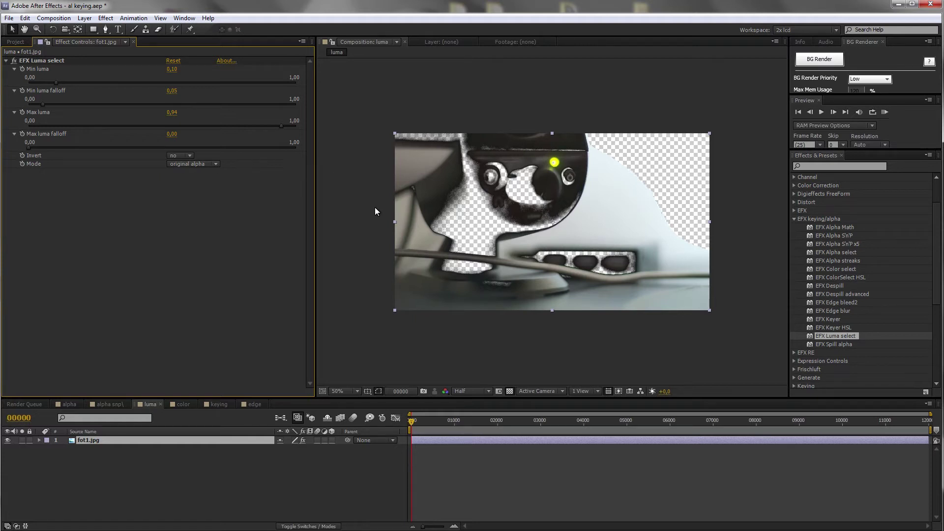
{"action": "left_click", "coordinate": [217, 164]}
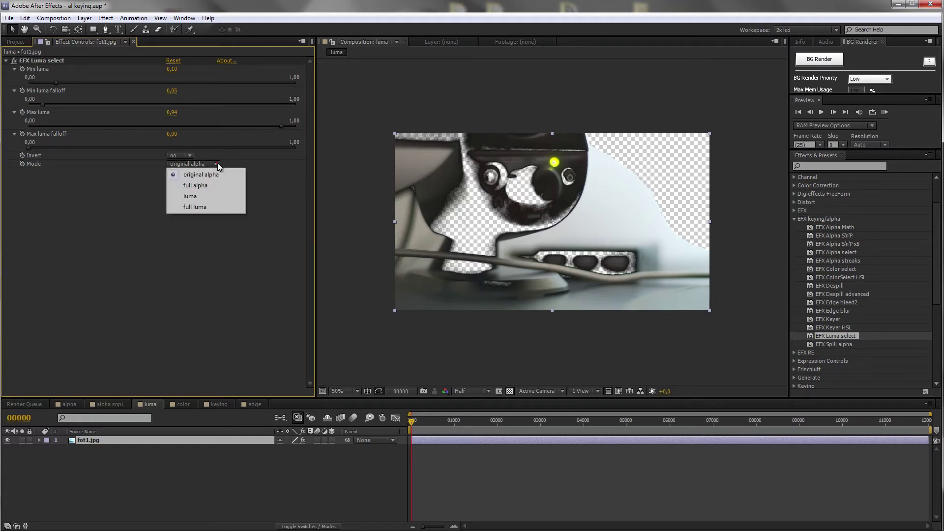
{"action": "left_click", "coordinate": [227, 175]}
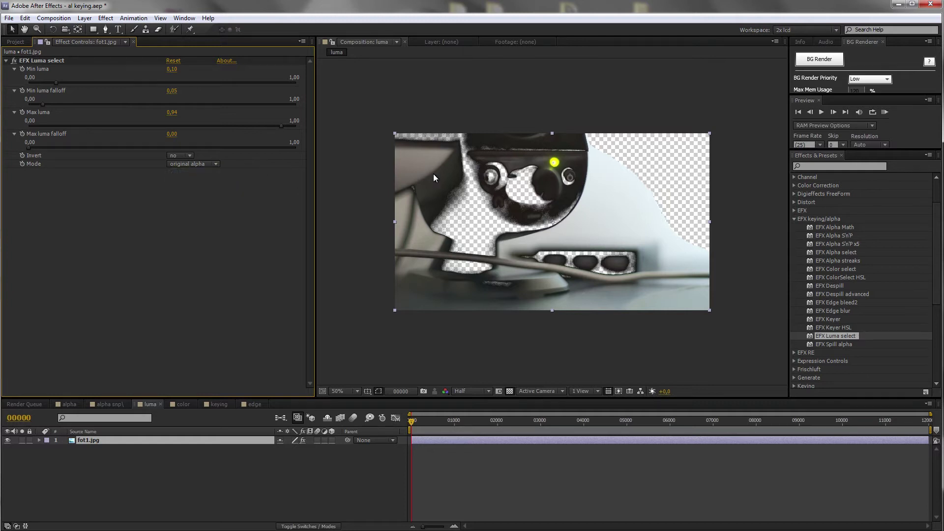
{"action": "left_click", "coordinate": [212, 164]}
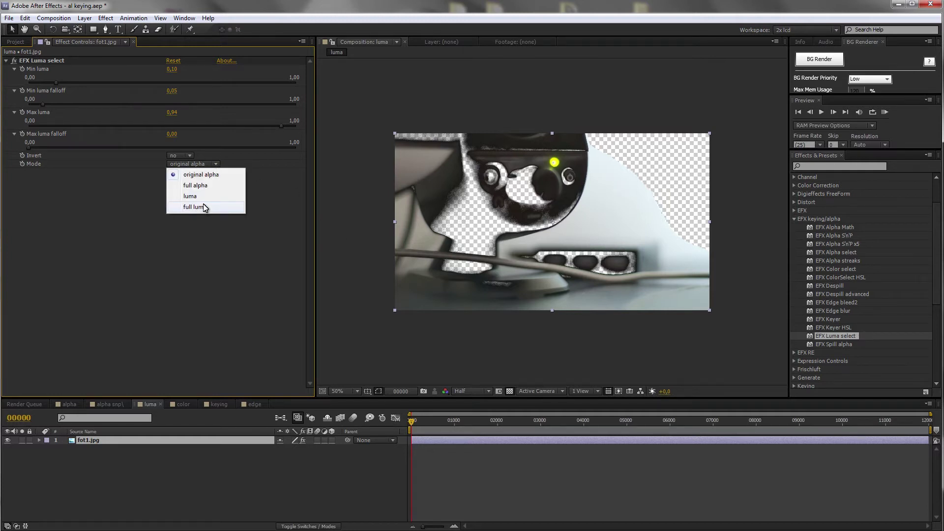
Switch Luma select to luma mode, with Max luma falloff 0,04 and Min luma falloff 0.
{"action": "left_click", "coordinate": [204, 196]}
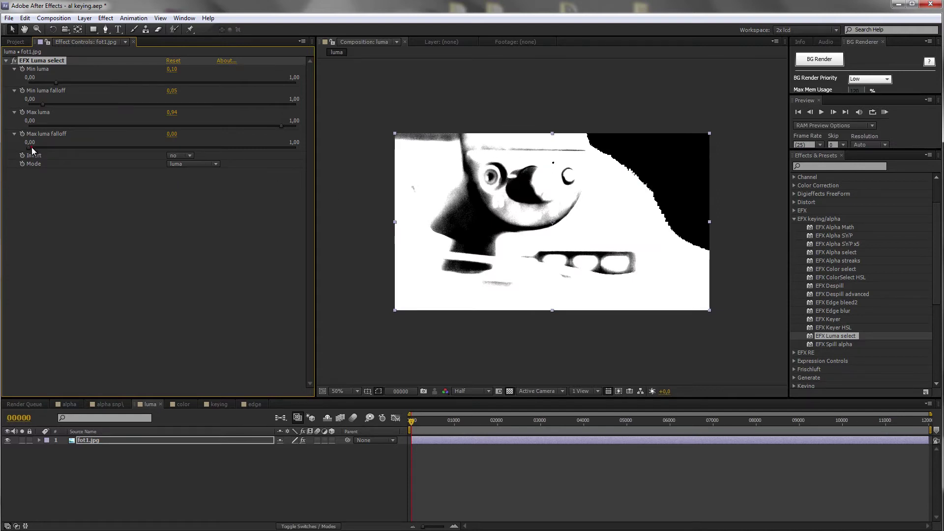
{"action": "left_click_drag", "start_coordinate": [32, 146], "coordinate": [36, 149]}
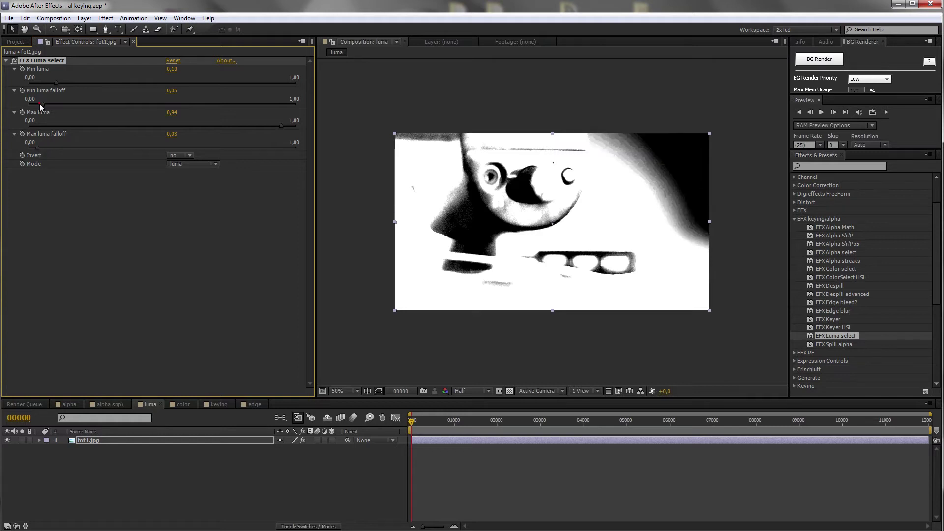
{"action": "left_click_drag", "start_coordinate": [41, 104], "coordinate": [15, 116]}
{"action": "left_click", "coordinate": [192, 164]}
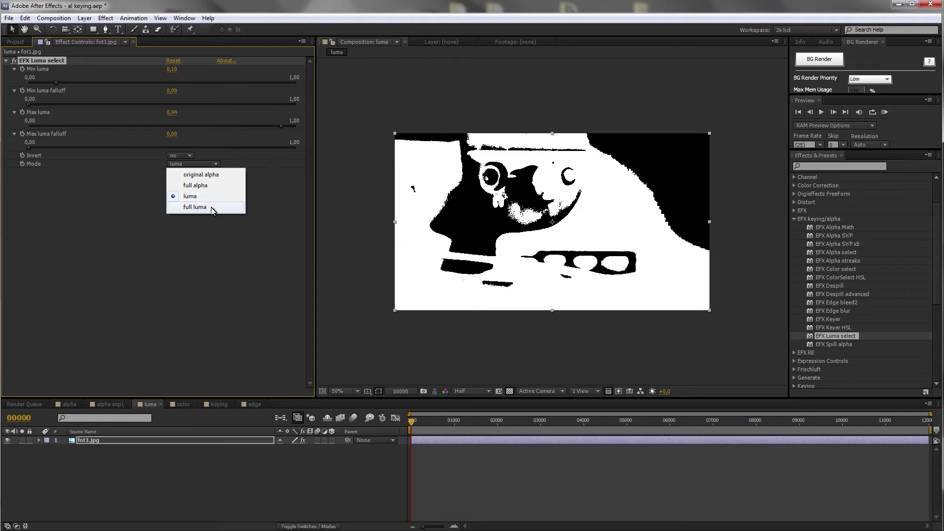
{"action": "left_click", "coordinate": [136, 208]}
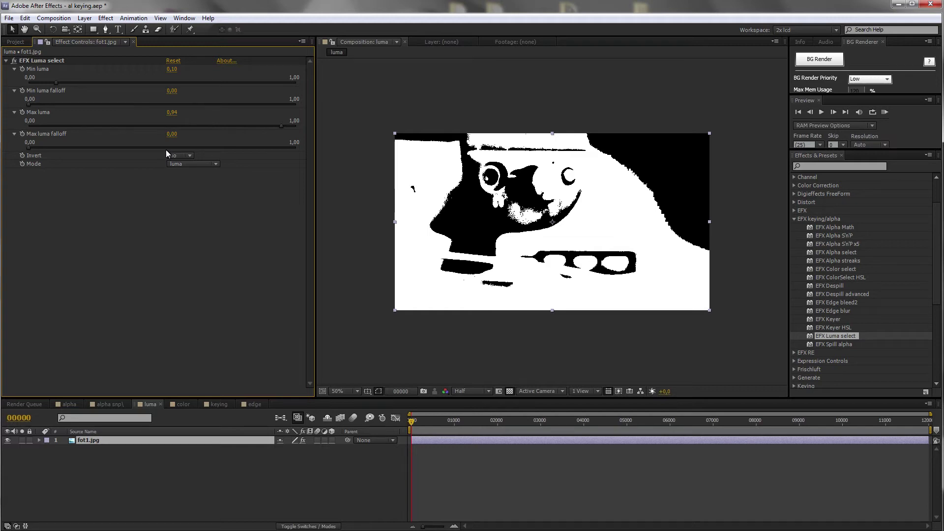
Compare the output modes: original alpha, luma, full alpha and full luma.
{"action": "left_click", "coordinate": [199, 164]}
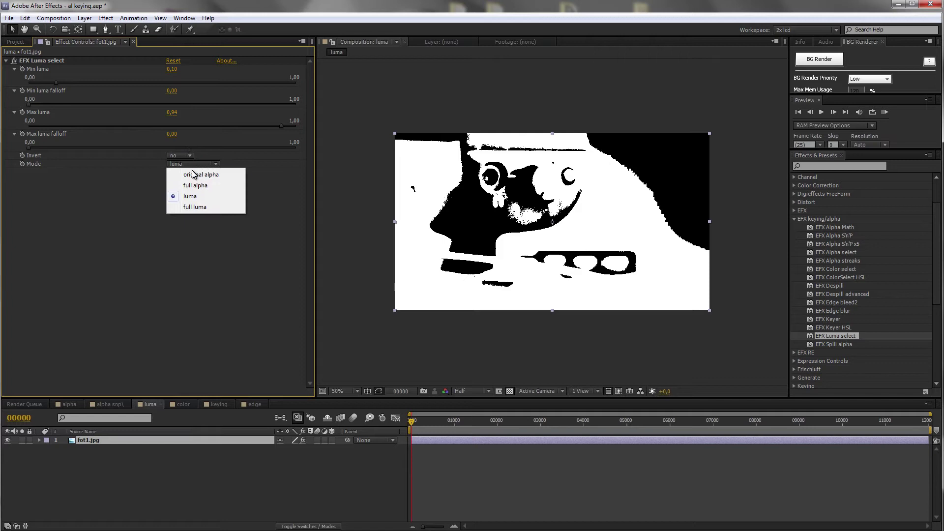
{"action": "left_click", "coordinate": [202, 175]}
{"action": "left_click", "coordinate": [208, 163]}
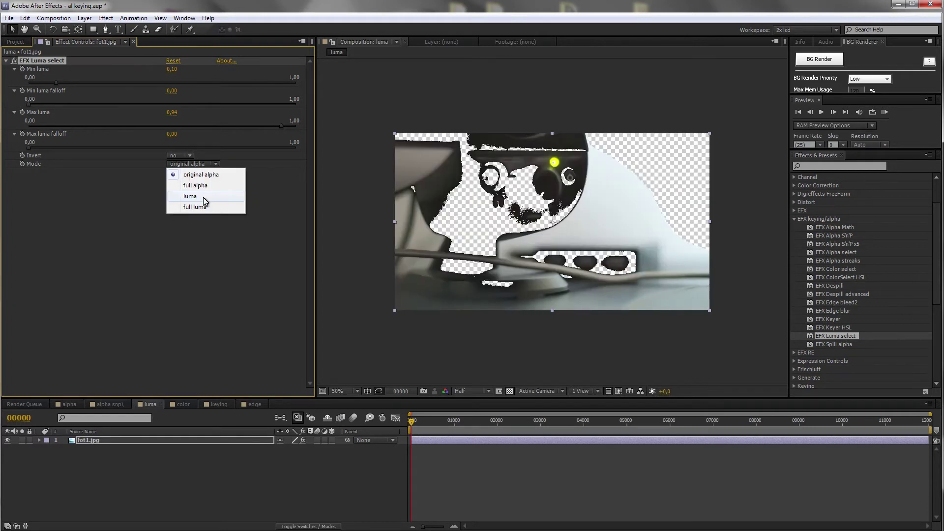
{"action": "left_click", "coordinate": [203, 196]}
{"action": "left_click", "coordinate": [205, 164]}
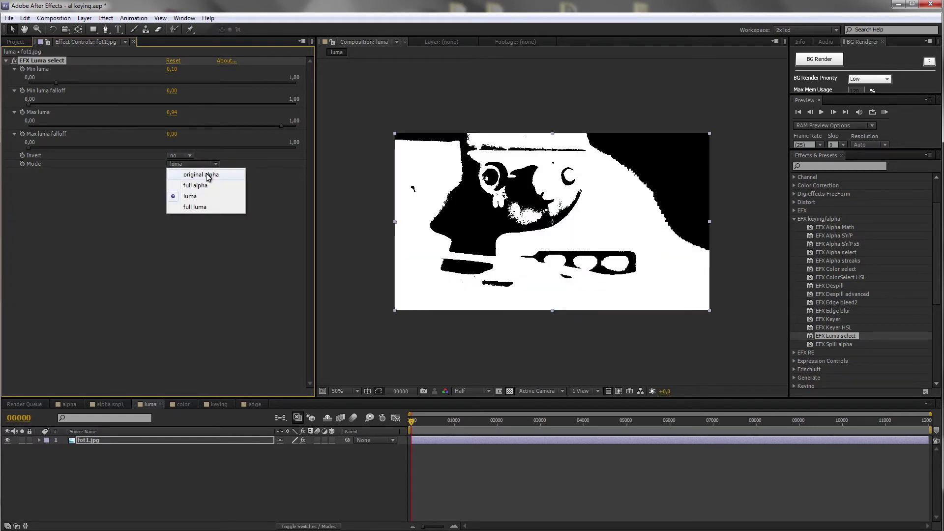
{"action": "left_click", "coordinate": [207, 175]}
{"action": "left_click", "coordinate": [207, 166]}
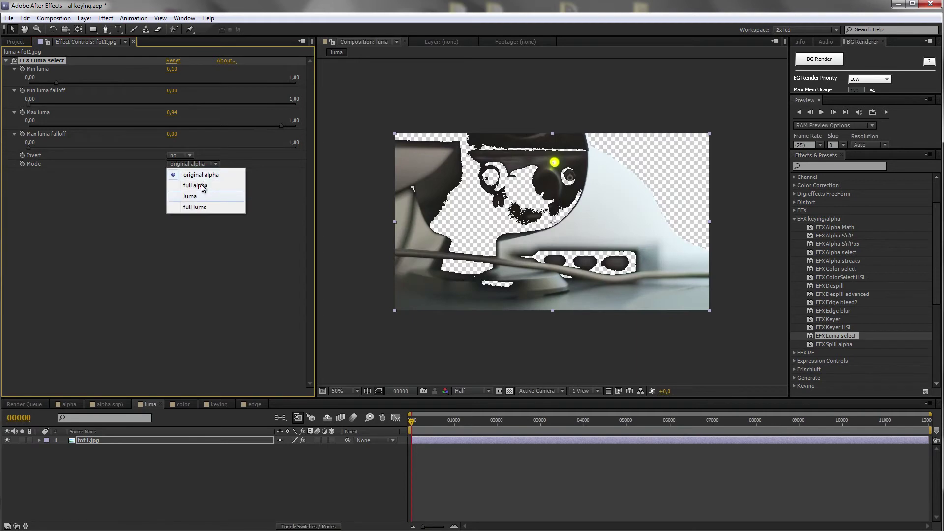
{"action": "left_click", "coordinate": [201, 195]}
{"action": "left_click", "coordinate": [203, 165]}
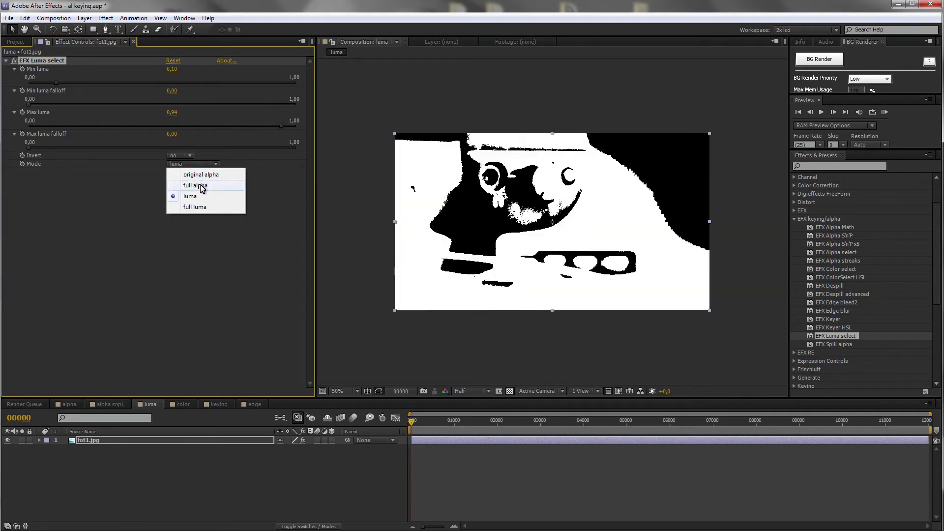
{"action": "left_click", "coordinate": [202, 186]}
{"action": "left_click", "coordinate": [200, 165]}
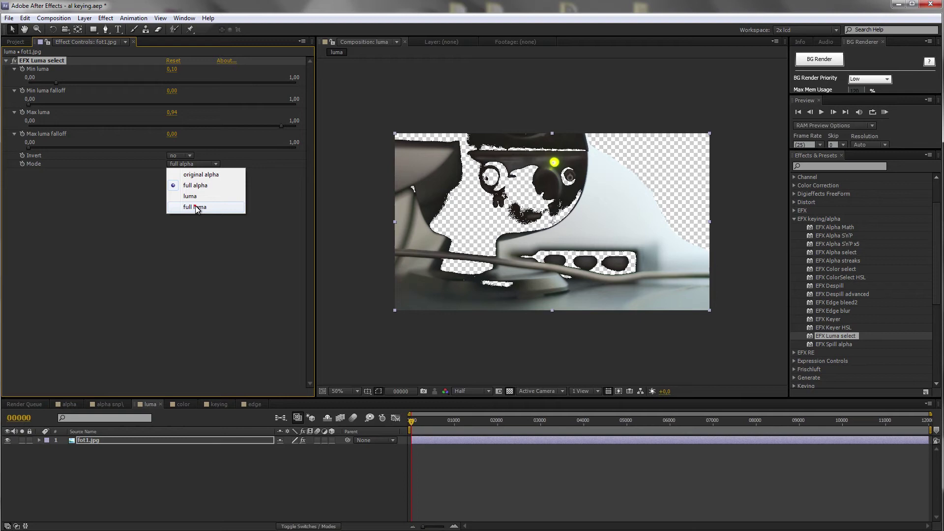
{"action": "left_click", "coordinate": [197, 206]}
Undo the last two changes, return to original alpha mode, and collapse Luma select.
{"action": "key", "text": "ctrl+z"}
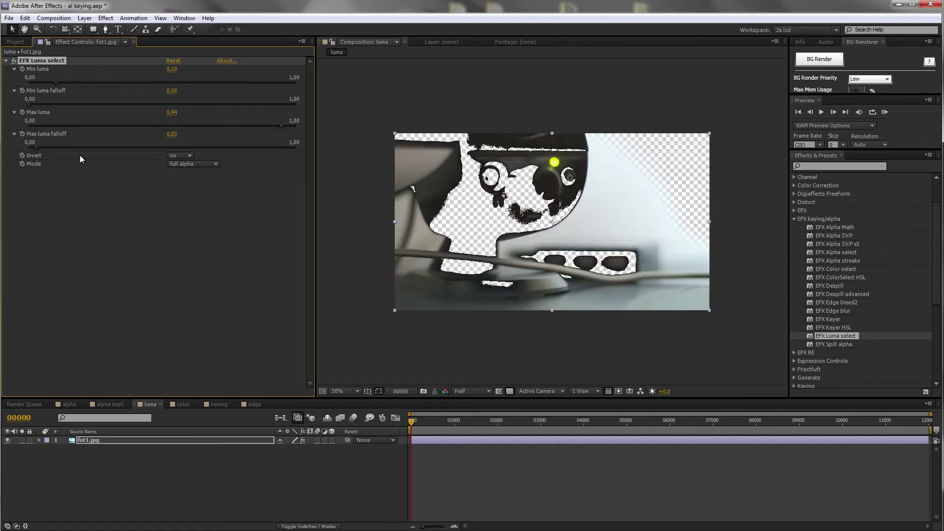
{"action": "key", "text": "ctrl+z"}
{"action": "left_click", "coordinate": [198, 165]}
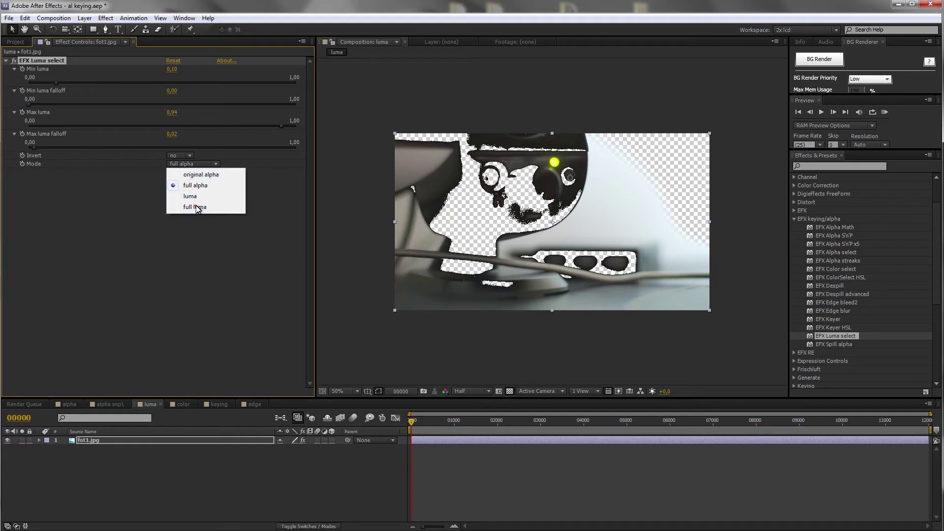
{"action": "left_click", "coordinate": [197, 176]}
{"action": "left_click", "coordinate": [6, 60]}
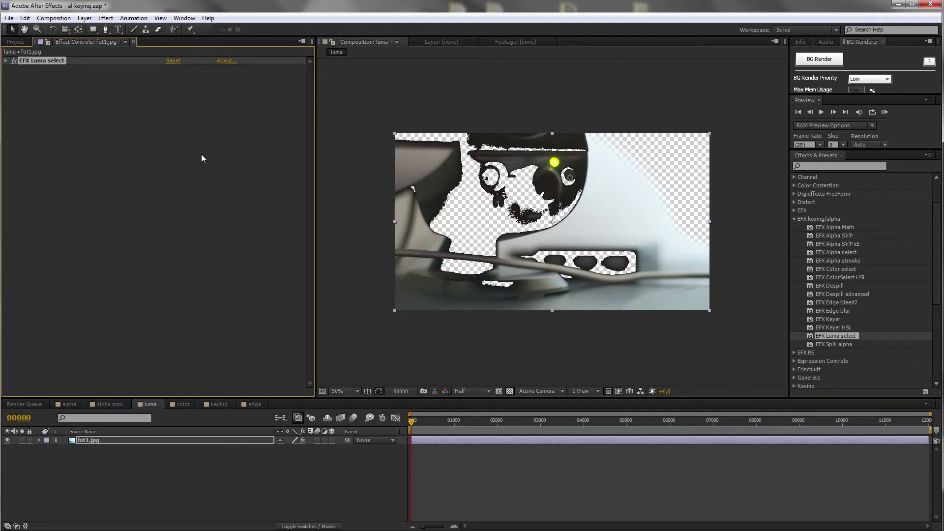
Switch to the alpha composition and show transparent areas as a checkerboard.
{"action": "left_click", "coordinate": [69, 404]}
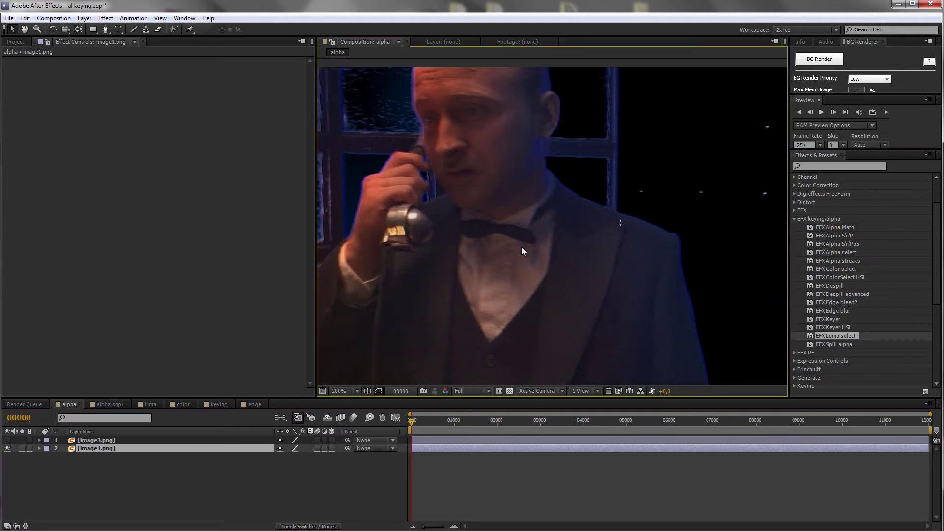
{"action": "scroll", "coordinate": [521, 247], "scroll_direction": "down", "scroll_amount": 2}
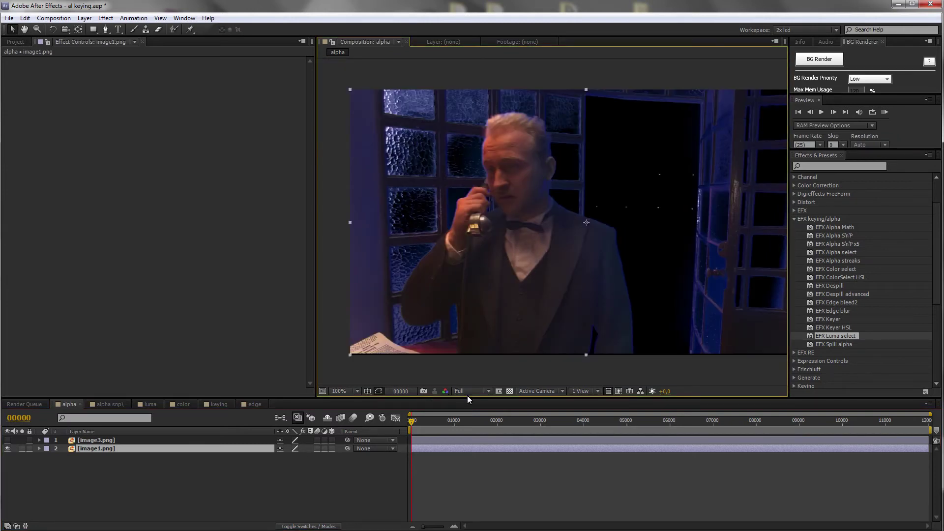
{"action": "left_click", "coordinate": [510, 391]}
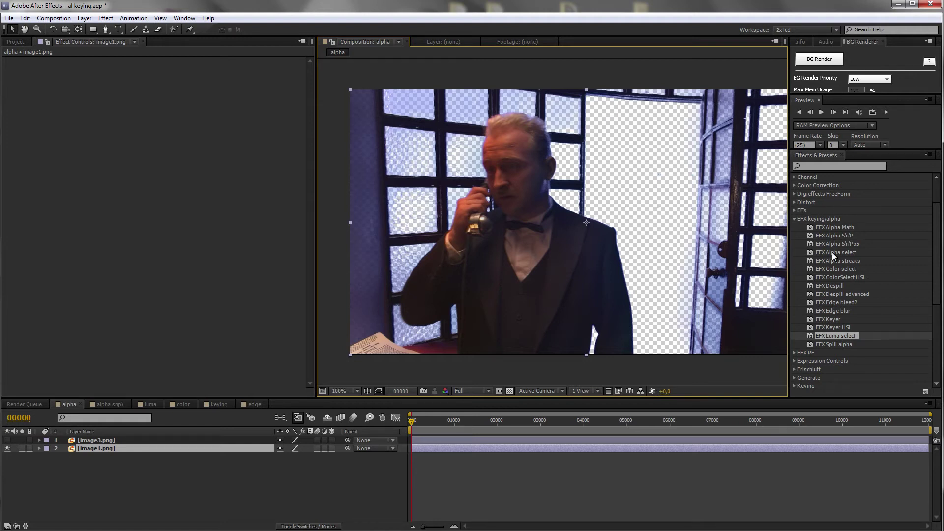
Apply EFX Alpha select to image1.png and set Min alpha 0,08 and Max alpha 0,99.
{"action": "left_click_drag", "start_coordinate": [832, 252], "coordinate": [556, 237]}
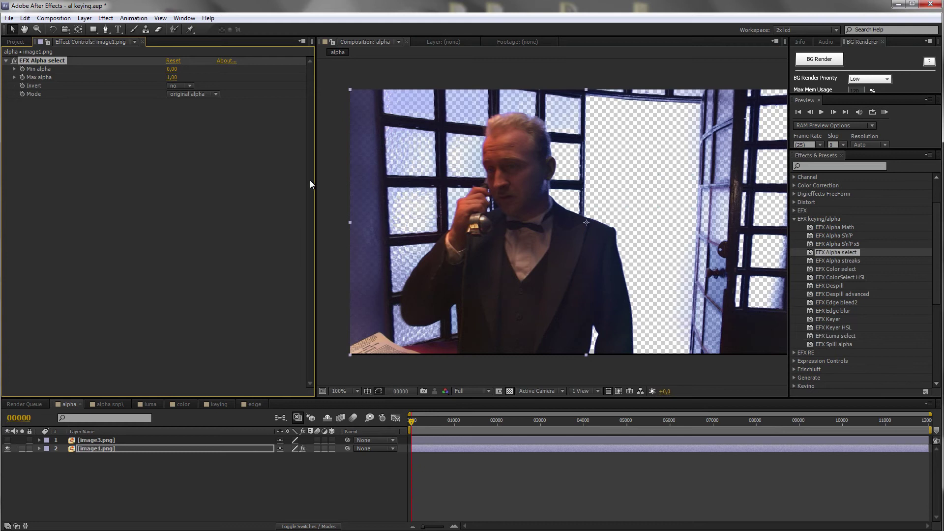
{"action": "left_click", "coordinate": [14, 68]}
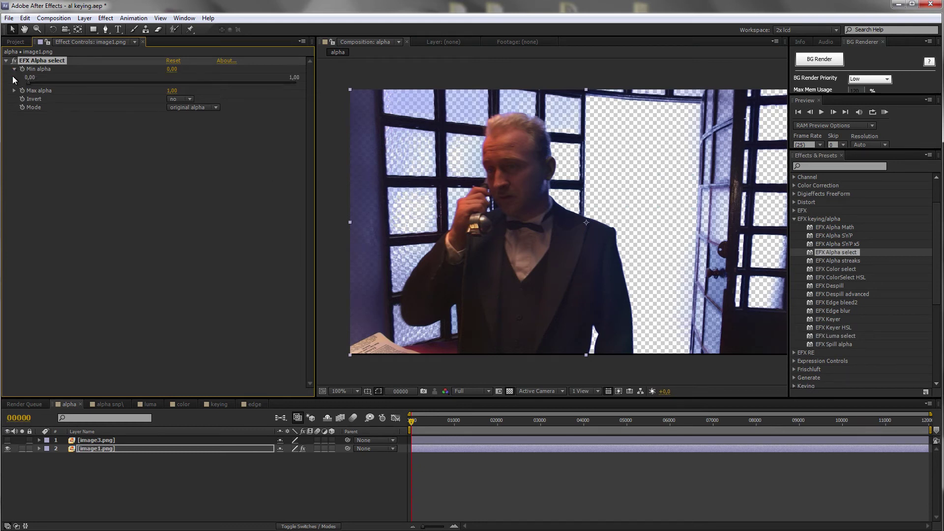
{"action": "left_click", "coordinate": [14, 90]}
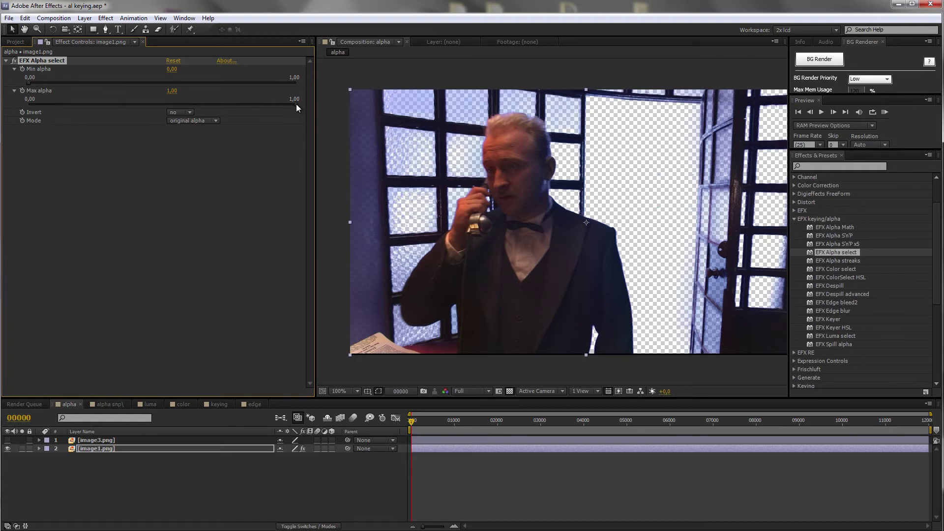
{"action": "left_click_drag", "start_coordinate": [296, 104], "coordinate": [263, 103]}
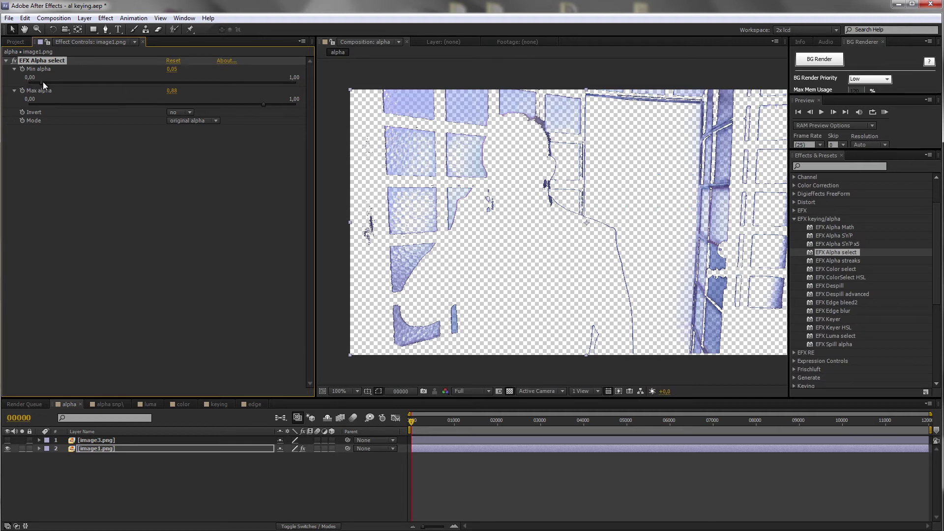
{"action": "mouse_move", "coordinate": [52, 81]}
{"action": "left_mouse_down"}
{"action": "mouse_move", "coordinate": [86, 86]}
{"action": "mouse_move", "coordinate": [50, 83]}
{"action": "left_mouse_up"}
{"action": "left_click_drag", "start_coordinate": [264, 104], "coordinate": [293, 104]}
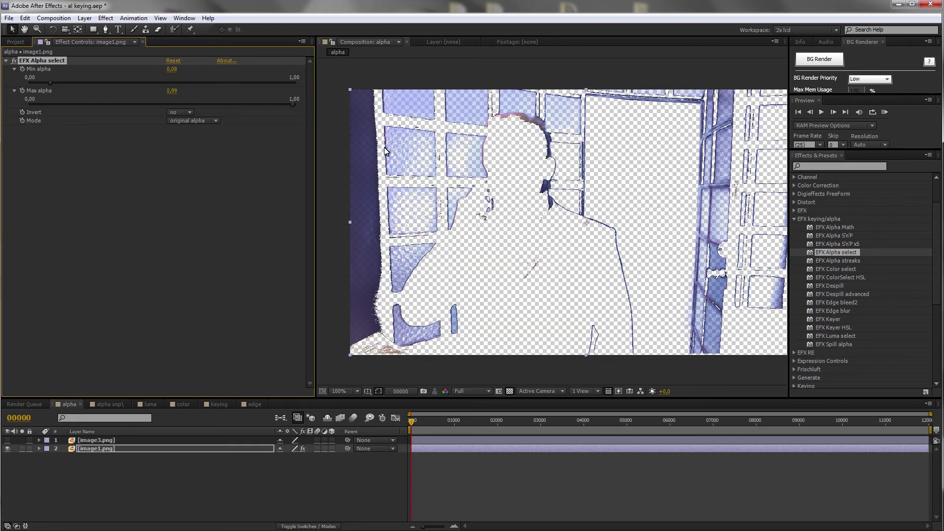
Toggle Alpha select's Invert on and back off, leaving the Mode unchanged.
{"action": "left_click", "coordinate": [178, 113]}
{"action": "left_click", "coordinate": [187, 133]}
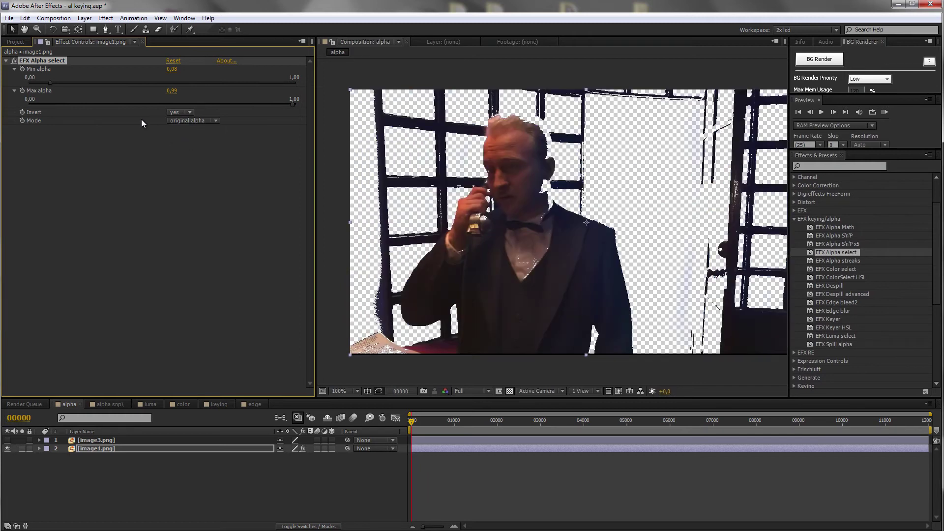
{"action": "left_click", "coordinate": [193, 120]}
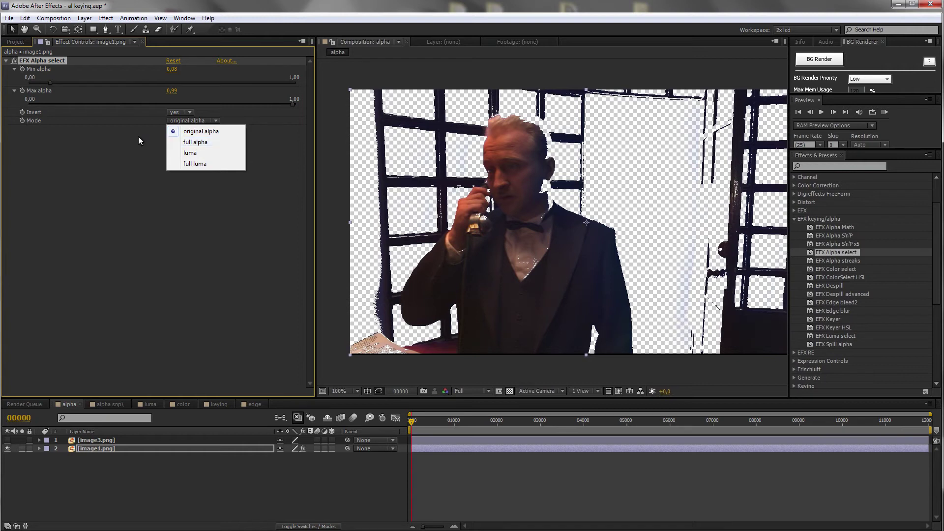
{"action": "left_click", "coordinate": [116, 144]}
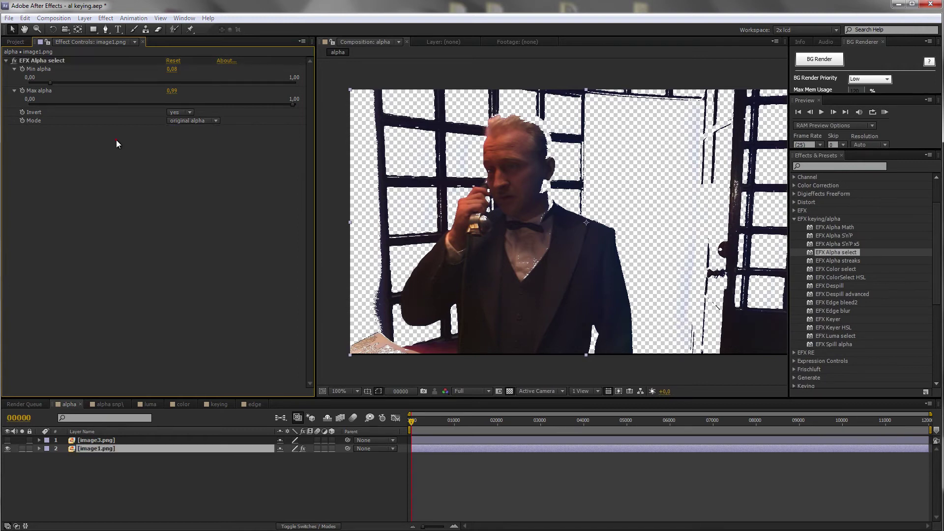
{"action": "left_click", "coordinate": [179, 112]}
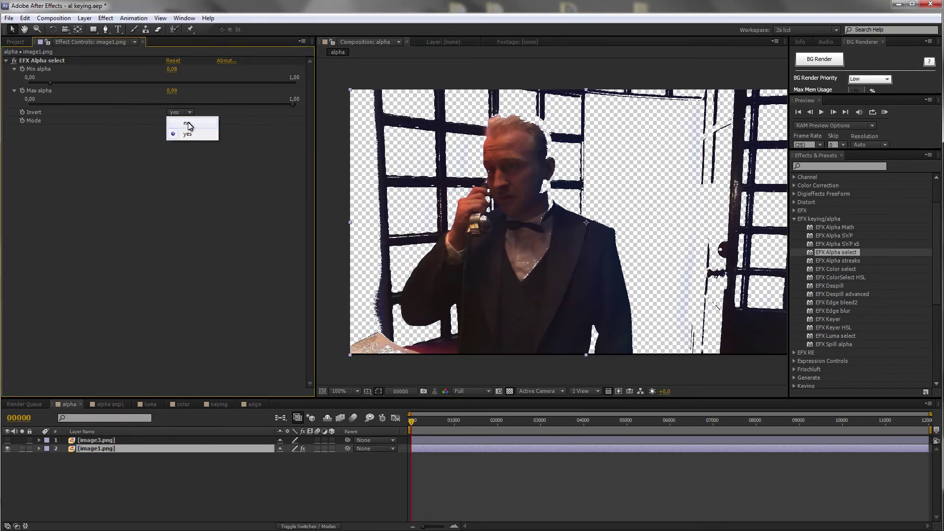
{"action": "left_click", "coordinate": [215, 133]}
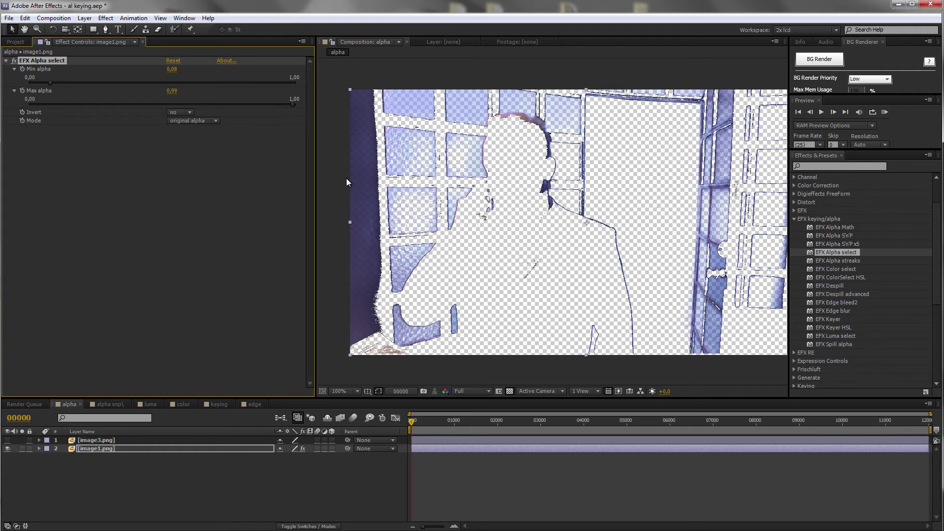
Turn the transparency grid off so transparent areas show black.
{"action": "left_click", "coordinate": [507, 391]}
{"action": "left_click", "coordinate": [506, 391]}
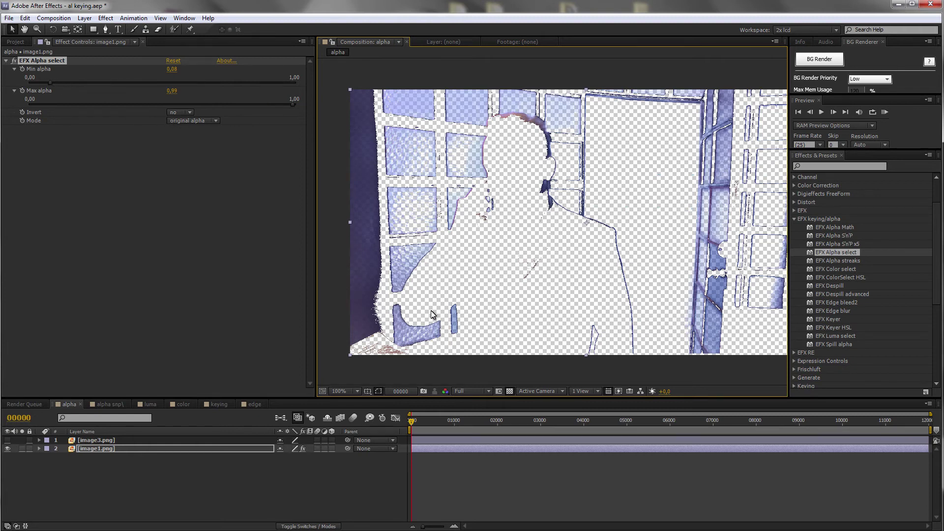
{"action": "left_click", "coordinate": [507, 392]}
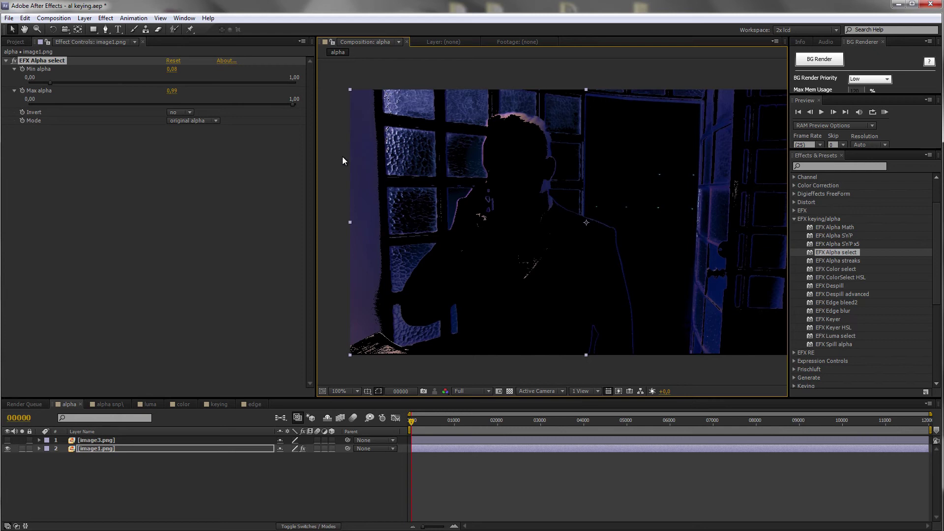
Set Alpha select to full alpha with Max alpha 0,97, then switch through luma to full luma.
{"action": "left_click", "coordinate": [204, 120]}
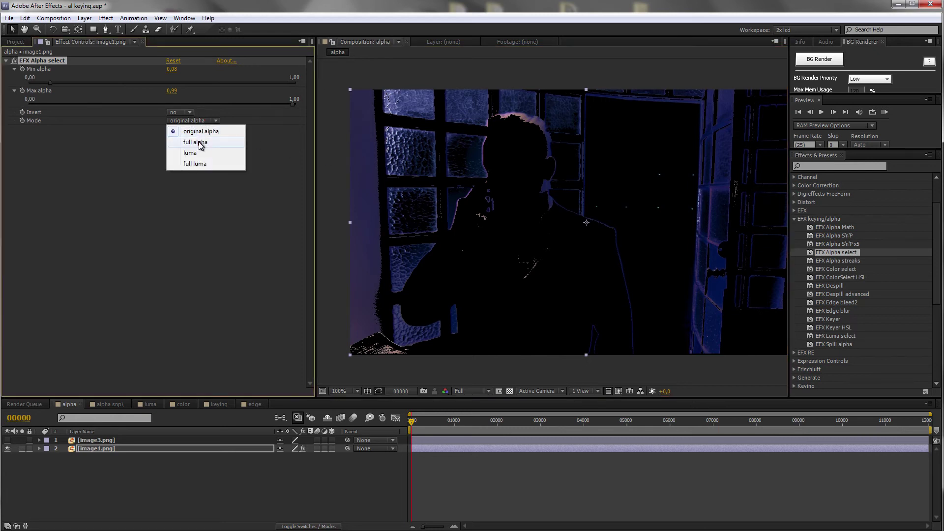
{"action": "left_click", "coordinate": [198, 142]}
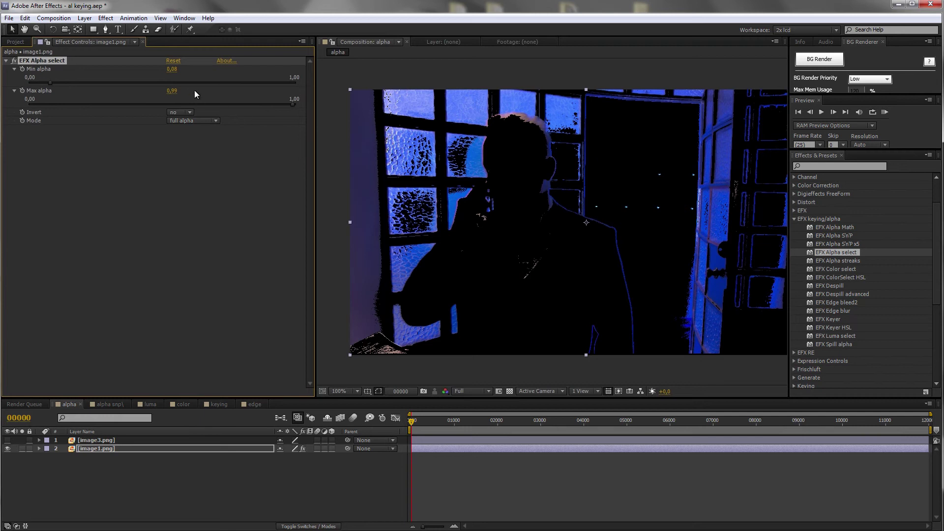
{"action": "mouse_move", "coordinate": [291, 104]}
{"action": "left_mouse_down"}
{"action": "mouse_move", "coordinate": [261, 104]}
{"action": "mouse_move", "coordinate": [284, 102]}
{"action": "left_mouse_up"}
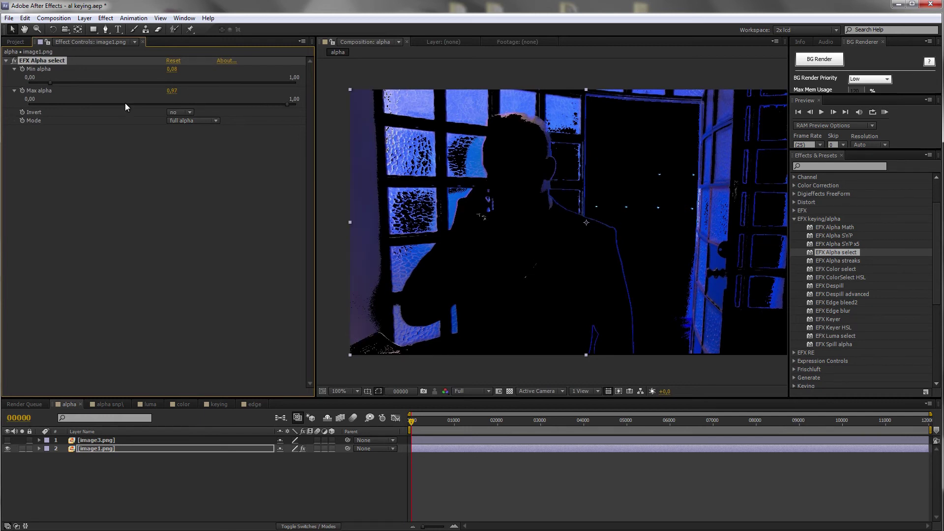
{"action": "left_click", "coordinate": [189, 120]}
{"action": "left_click", "coordinate": [193, 153]}
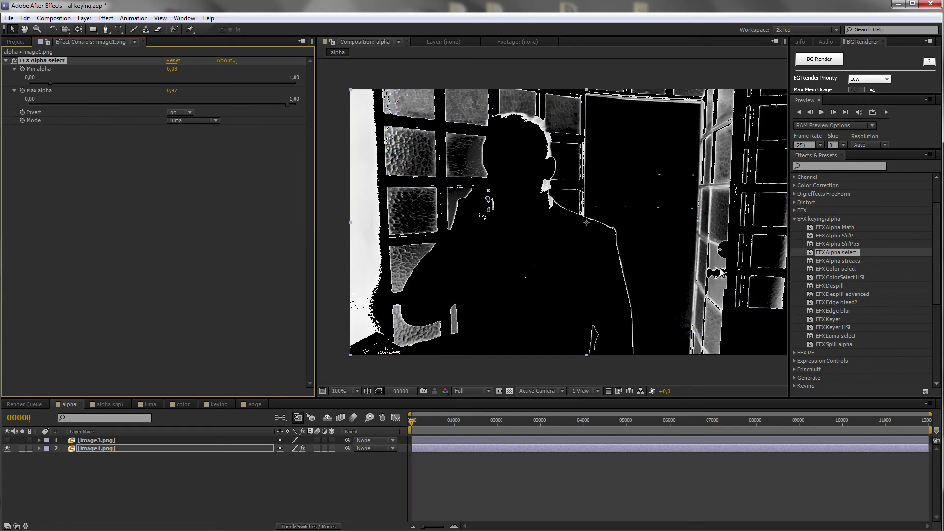
{"action": "left_click", "coordinate": [195, 121]}
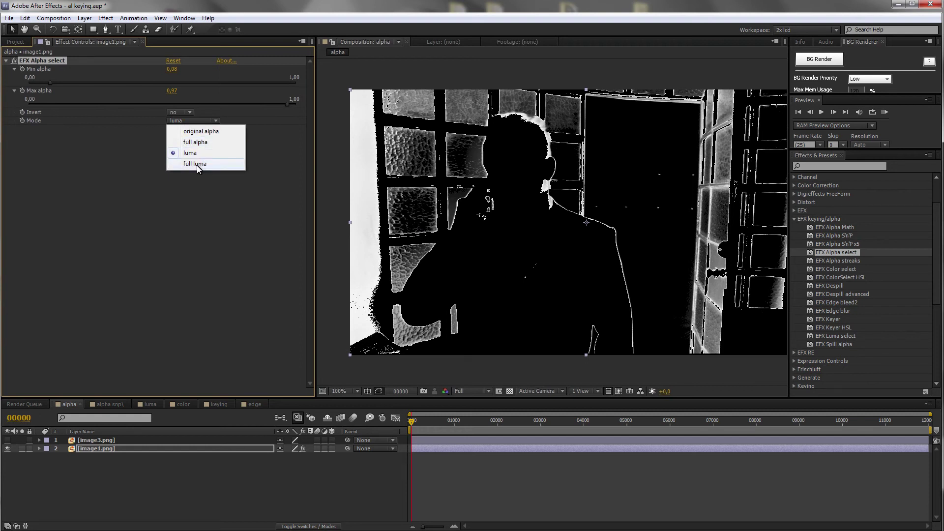
{"action": "left_click", "coordinate": [197, 164]}
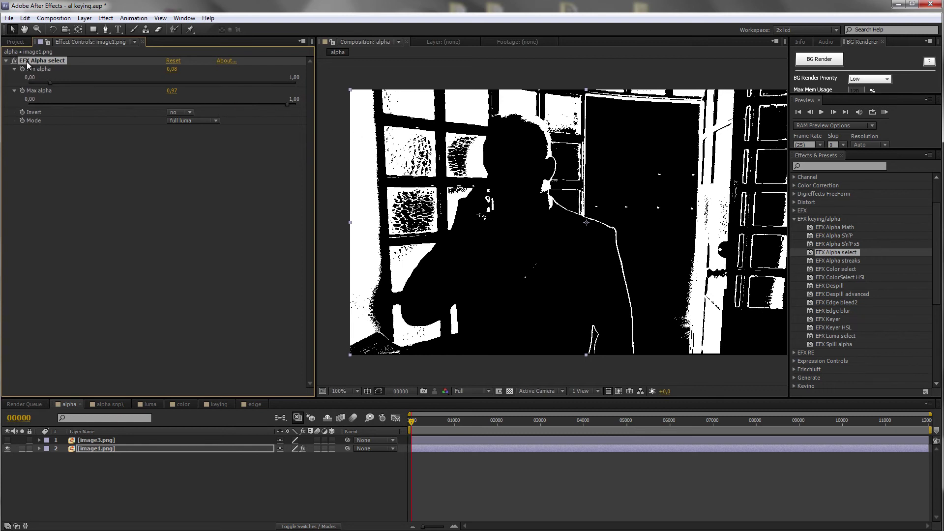
Disable EFX Alpha select and apply EFX Despill to image1.png to remove the blue cast.
{"action": "left_click", "coordinate": [6, 61]}
{"action": "left_click", "coordinate": [13, 61]}
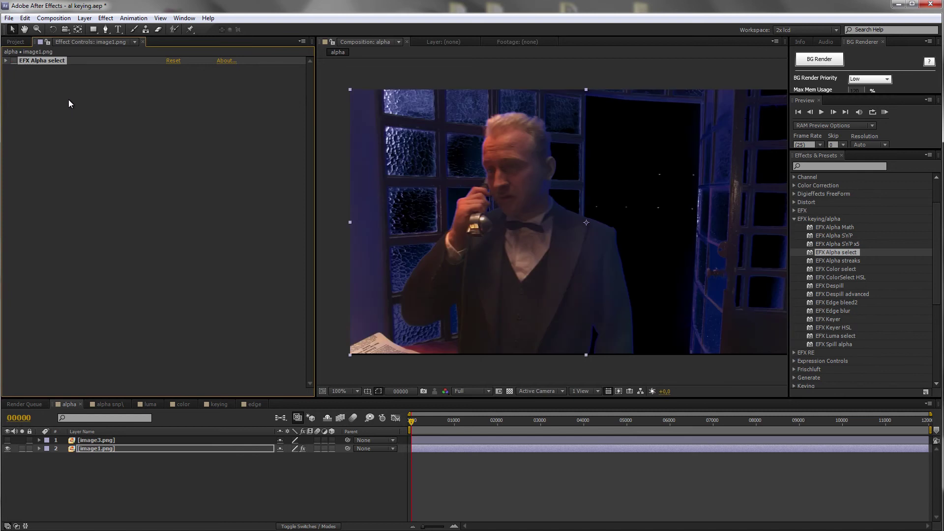
{"action": "left_click_drag", "start_coordinate": [829, 286], "coordinate": [550, 205]}
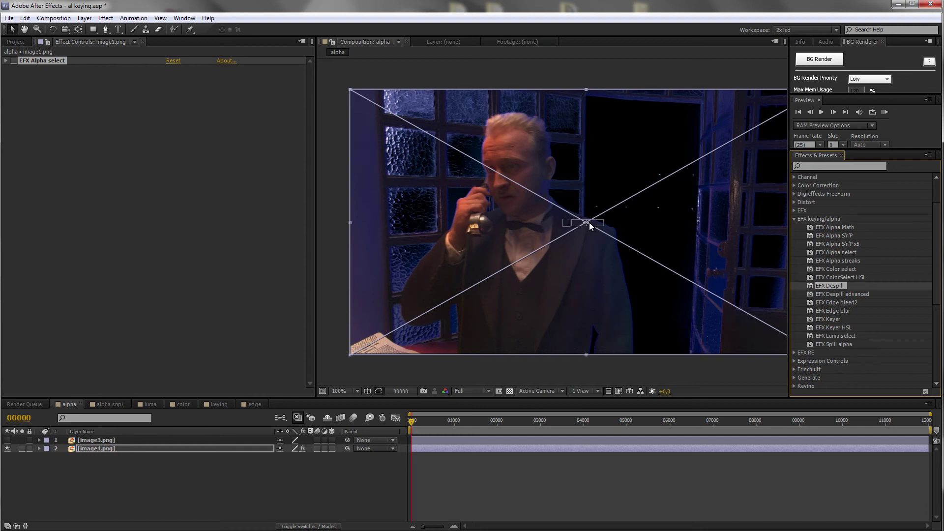
{"action": "left_click_drag", "start_coordinate": [589, 222], "coordinate": [589, 222]}
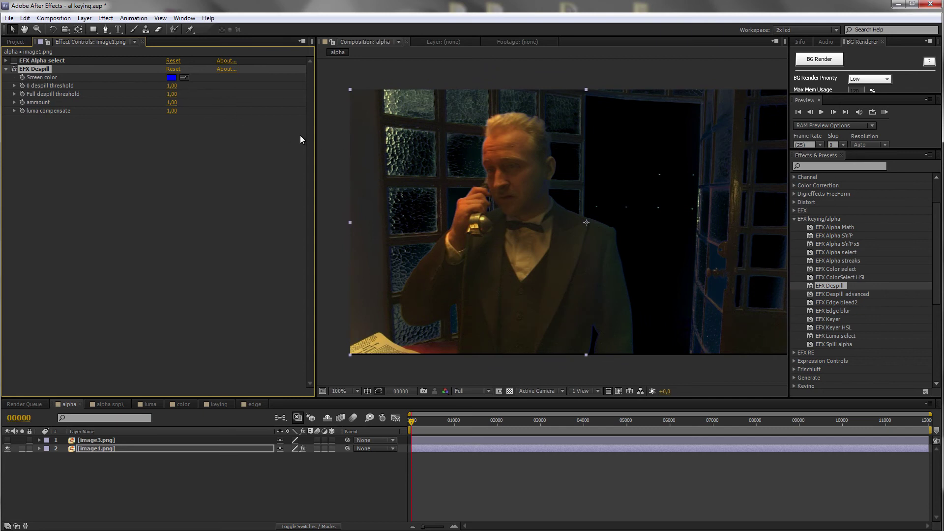
Set the EFX Despill screen colour to pure blue 0000FF and expand both despill threshold properties.
{"action": "left_click", "coordinate": [171, 78]}
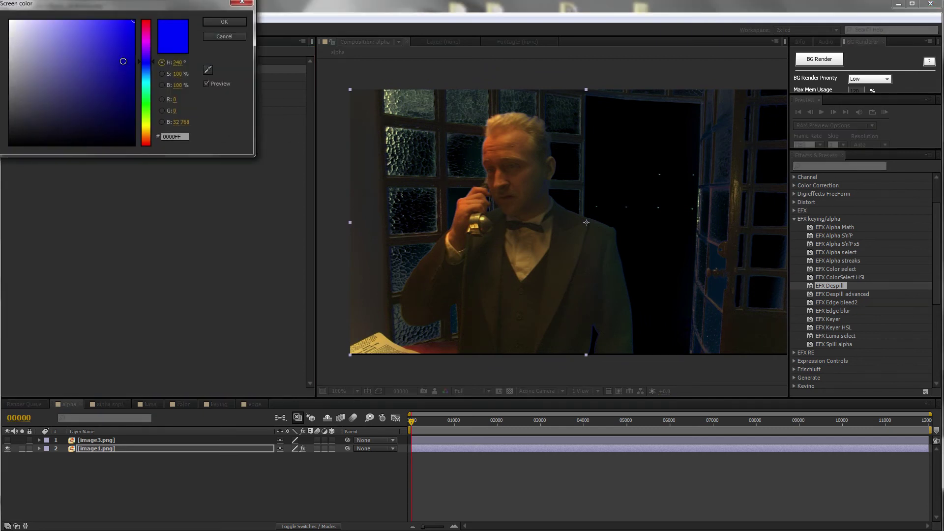
{"action": "mouse_move", "coordinate": [134, 20]}
{"action": "left_mouse_down"}
{"action": "mouse_move", "coordinate": [102, 47]}
{"action": "mouse_move", "coordinate": [102, 31]}
{"action": "mouse_move", "coordinate": [133, 17]}
{"action": "left_mouse_up"}
{"action": "left_click", "coordinate": [223, 22]}
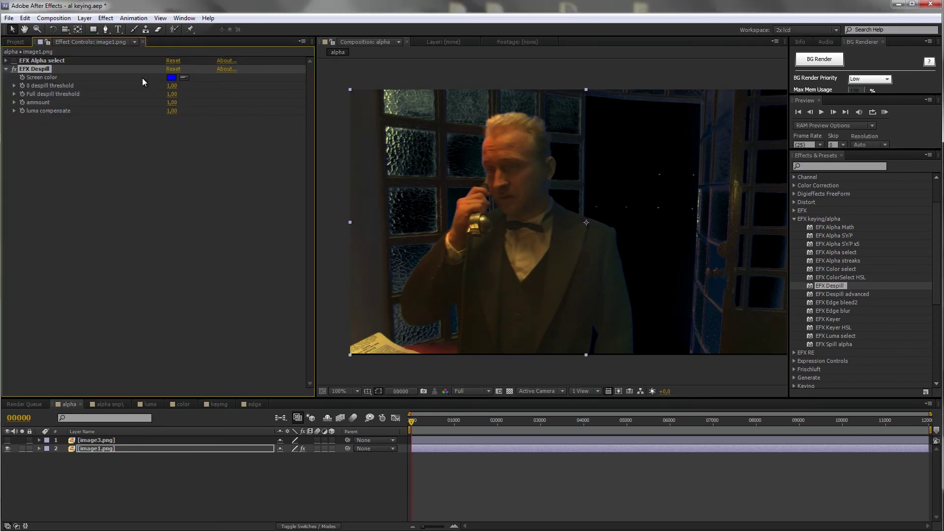
{"action": "left_click", "coordinate": [14, 85]}
{"action": "left_click", "coordinate": [15, 107]}
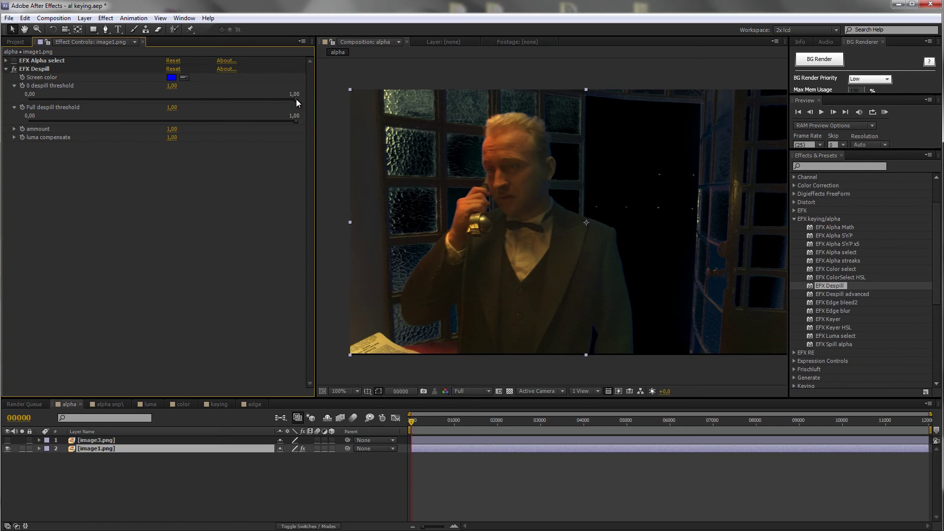
Lower the 0 despill threshold to 0,44 and the Full despill threshold to 0,42.
{"action": "left_click_drag", "start_coordinate": [296, 99], "coordinate": [292, 99]}
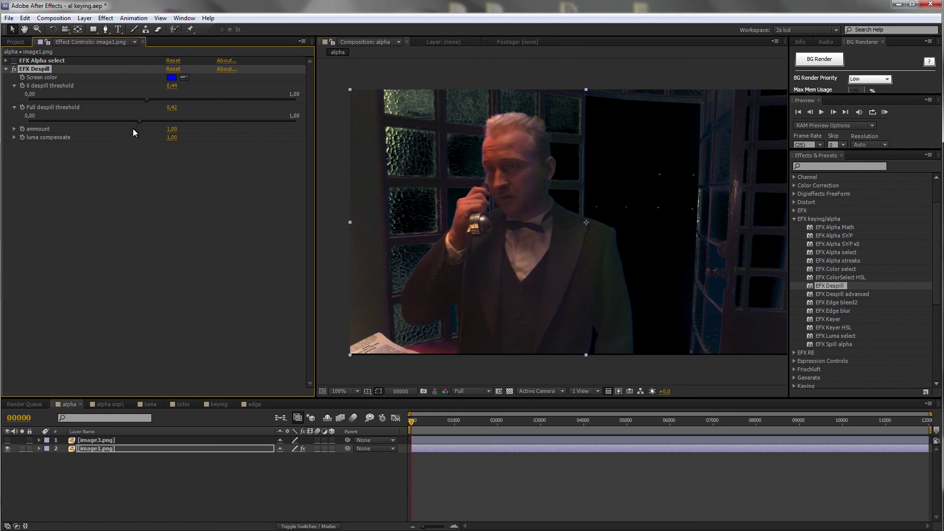
Set ammount to 1,27, Full despill threshold to 0,37 and luma compensate to 0,99.
{"action": "left_click", "coordinate": [13, 129]}
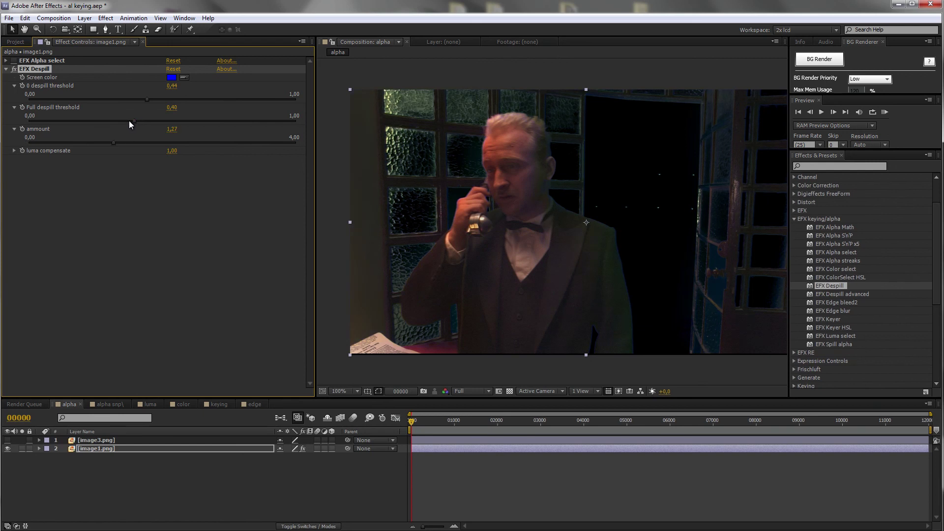
{"action": "left_click", "coordinate": [33, 163]}
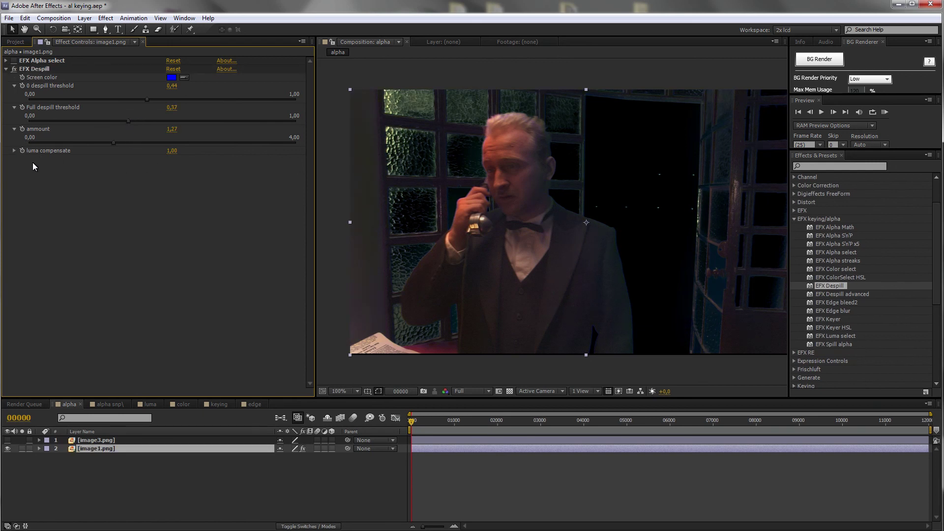
{"action": "left_click", "coordinate": [14, 150]}
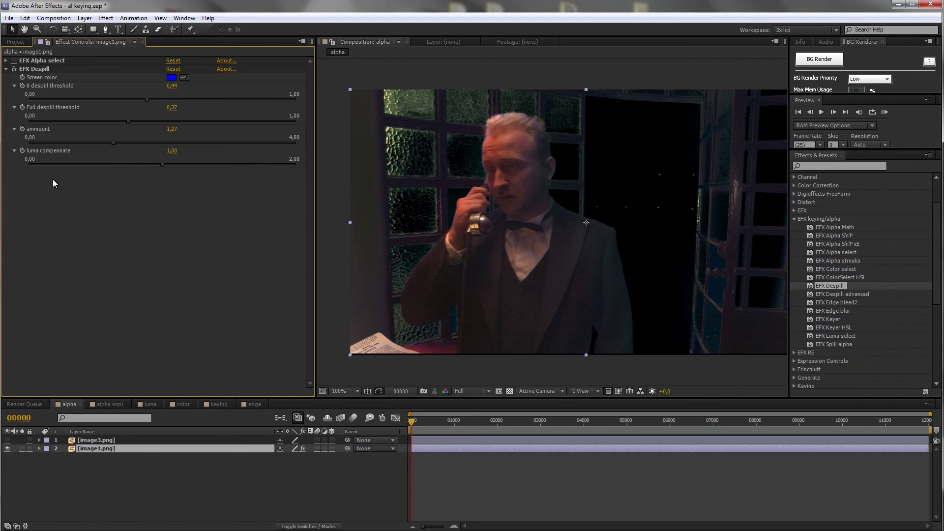
{"action": "left_click", "coordinate": [163, 164]}
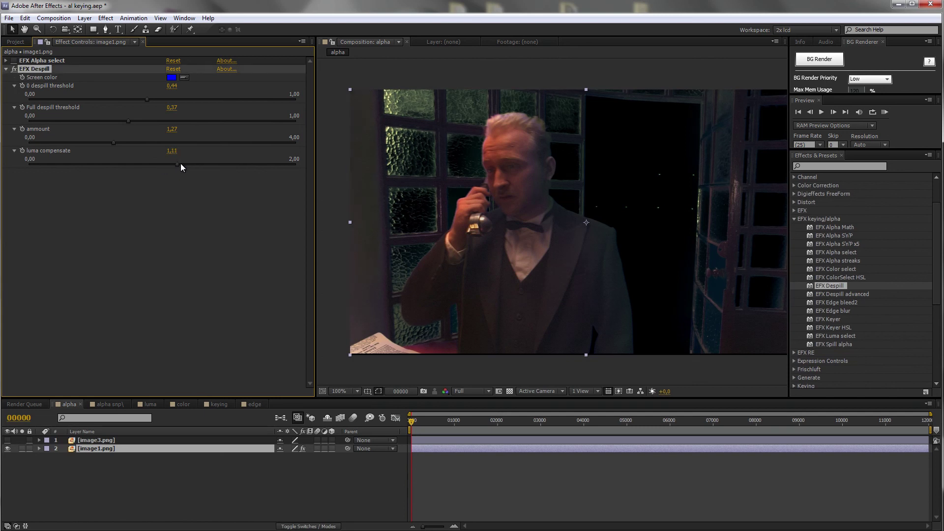
{"action": "mouse_move", "coordinate": [165, 164]}
{"action": "left_mouse_down"}
{"action": "mouse_move", "coordinate": [125, 164]}
{"action": "mouse_move", "coordinate": [160, 165]}
{"action": "left_mouse_up"}
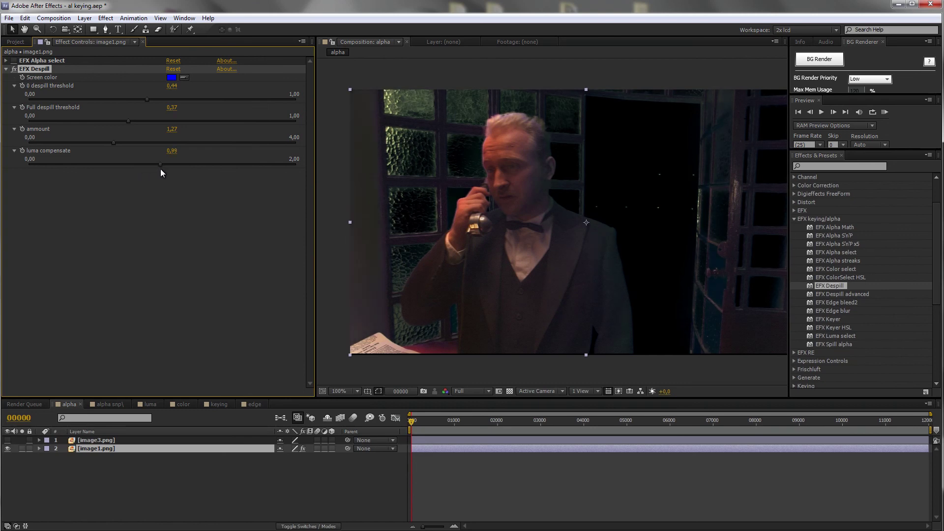